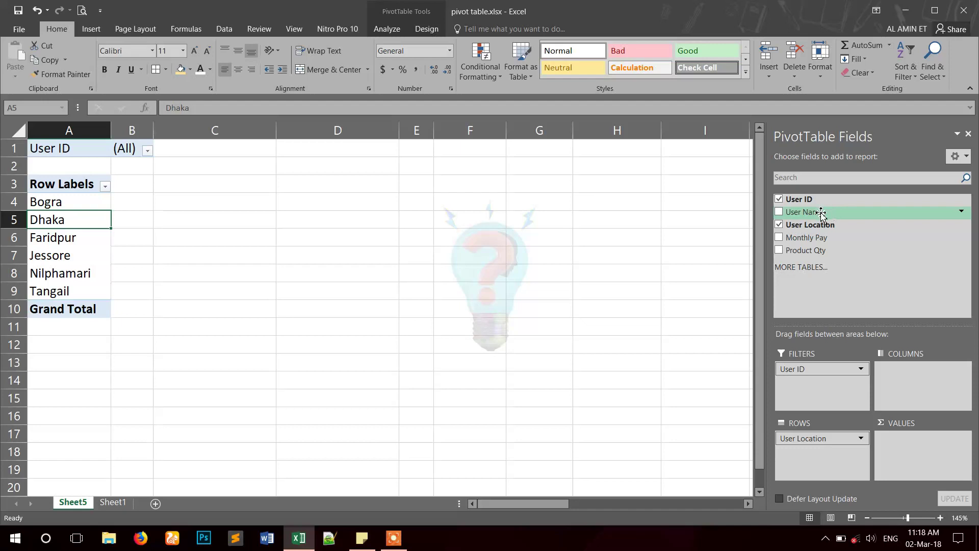
Add the User Name field to the pivot table's values area and review its count for each location
{"action": "left_click_drag", "start_coordinate": [821, 213], "coordinate": [926, 446]}
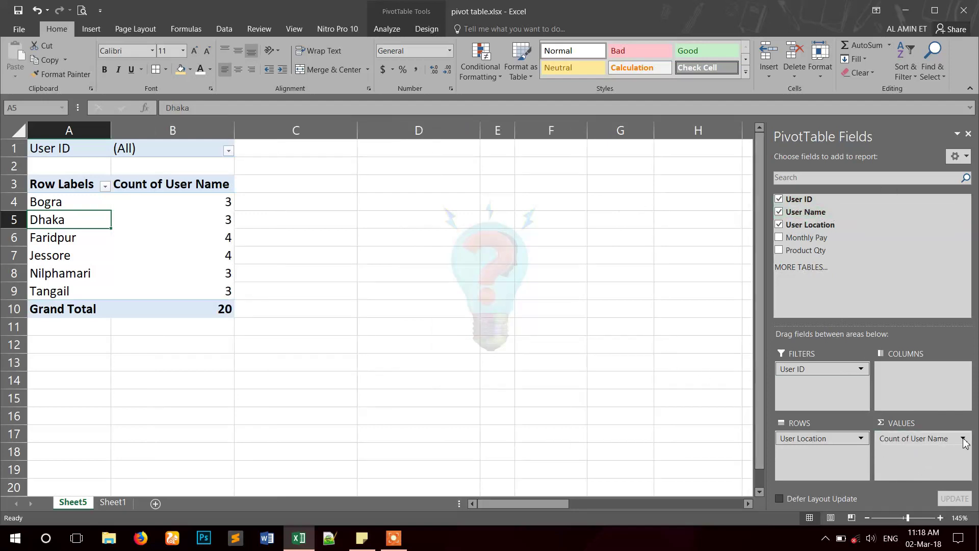
{"action": "left_click_drag", "start_coordinate": [203, 201], "coordinate": [209, 295]}
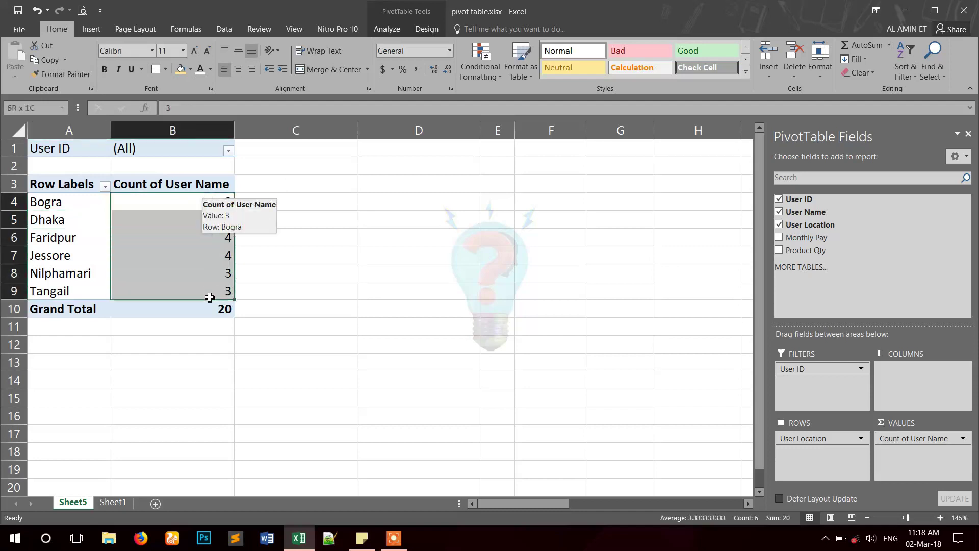
{"action": "left_click", "coordinate": [153, 201]}
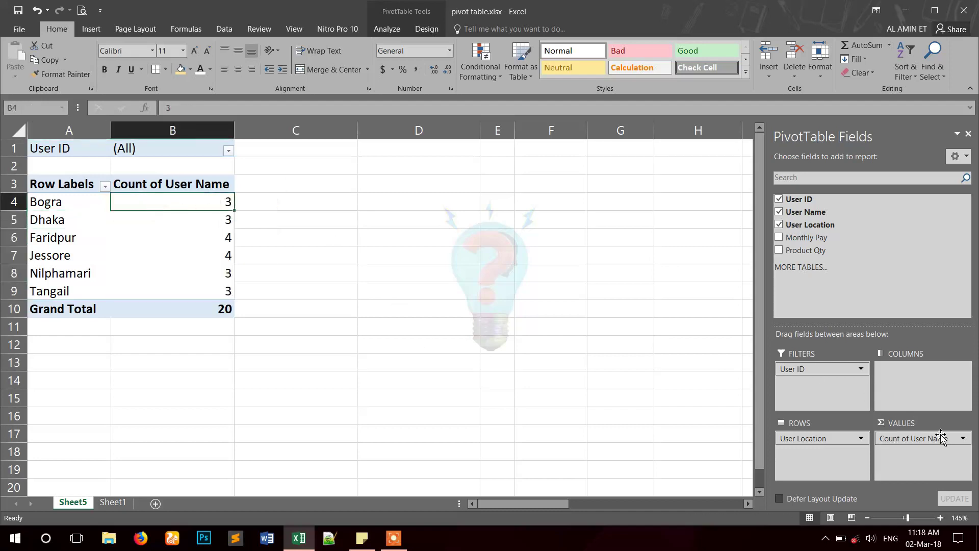
Try summarizing the User Name values by Sum, and check the User Name column in the source data on Sheet1
{"action": "left_click", "coordinate": [963, 439]}
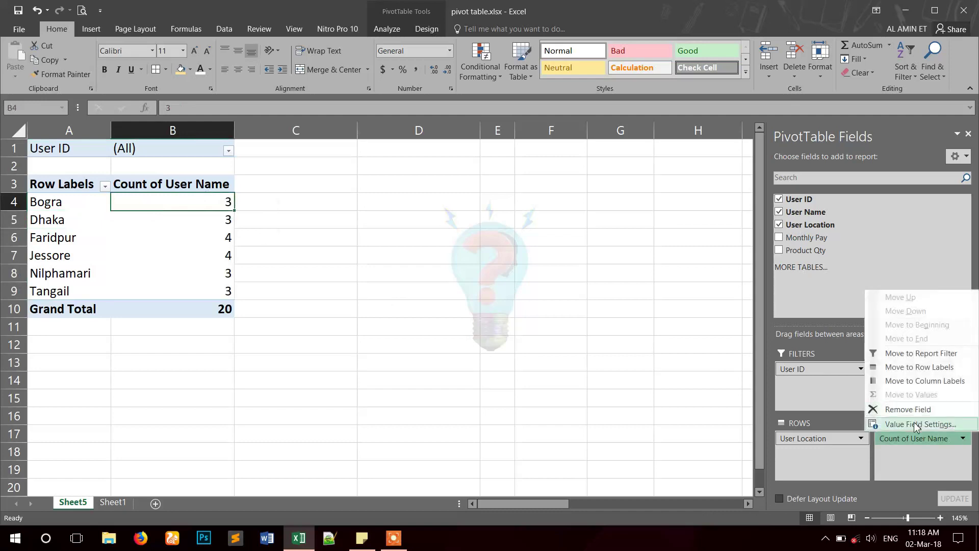
{"action": "left_click", "coordinate": [892, 419]}
{"action": "left_click", "coordinate": [448, 314]}
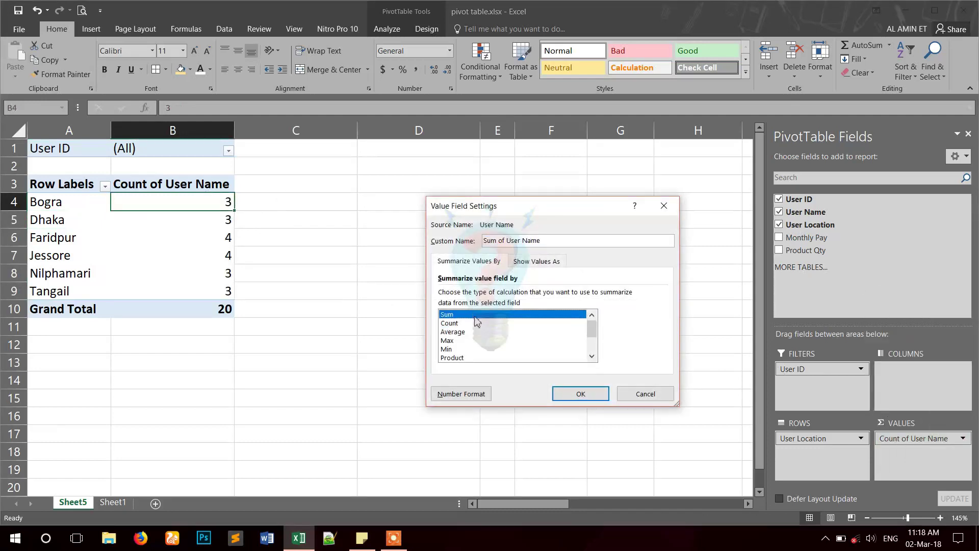
{"action": "left_click", "coordinate": [580, 394]}
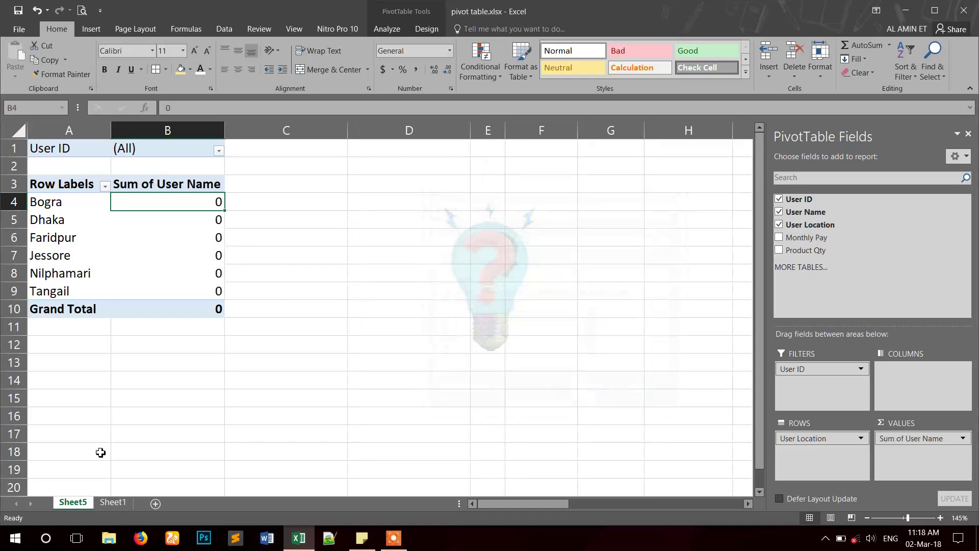
{"action": "left_click", "coordinate": [113, 502]}
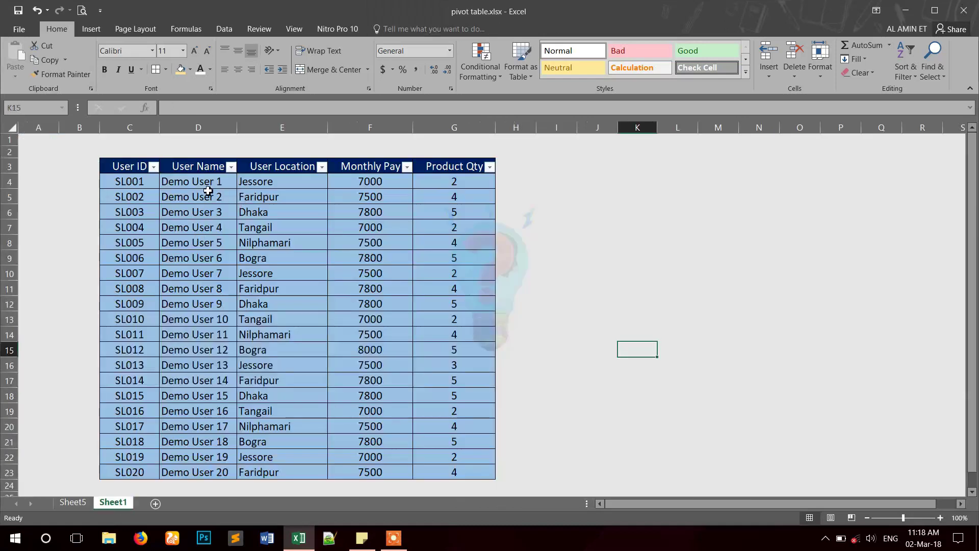
{"action": "left_click_drag", "start_coordinate": [206, 184], "coordinate": [204, 471]}
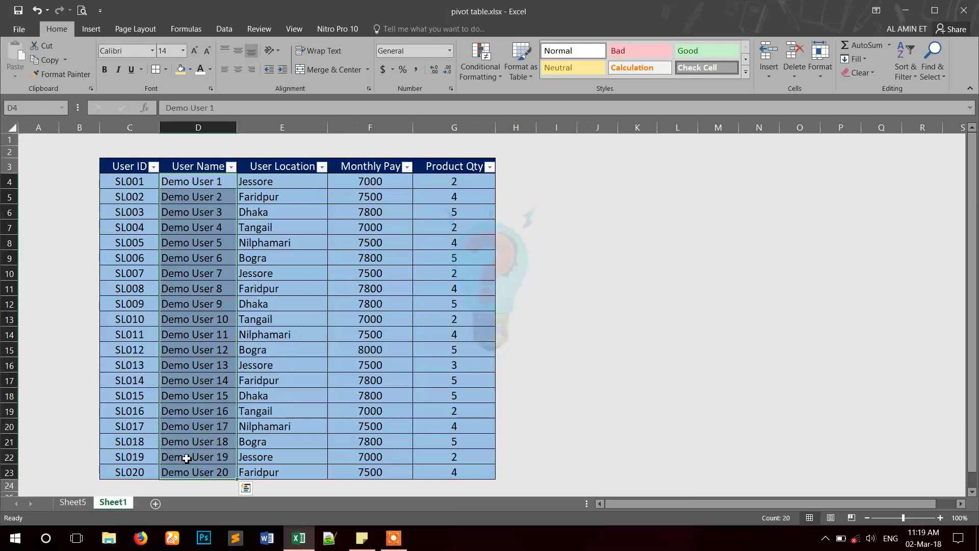
{"action": "left_click", "coordinate": [73, 503]}
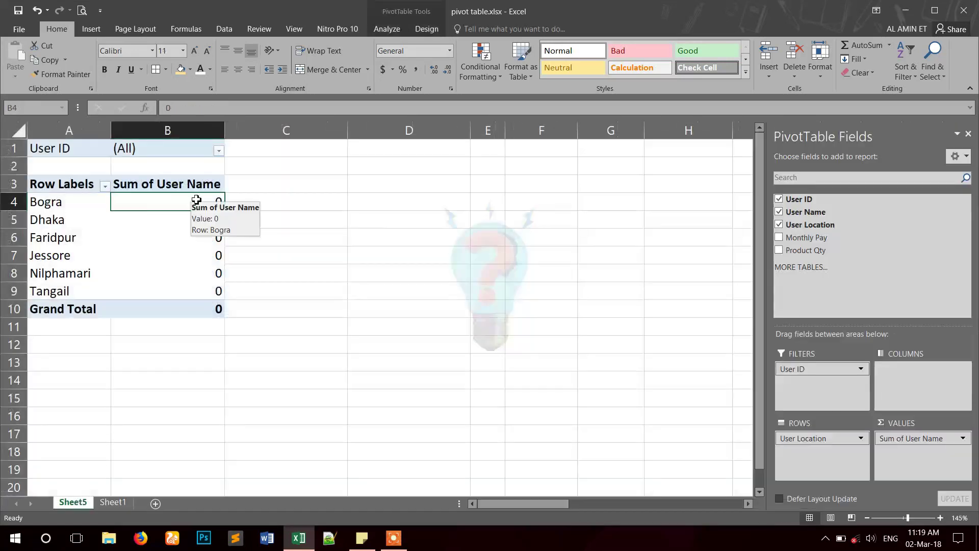
Summarize the User Name values by Count again and check the counts for the locations
{"action": "left_click", "coordinate": [962, 439]}
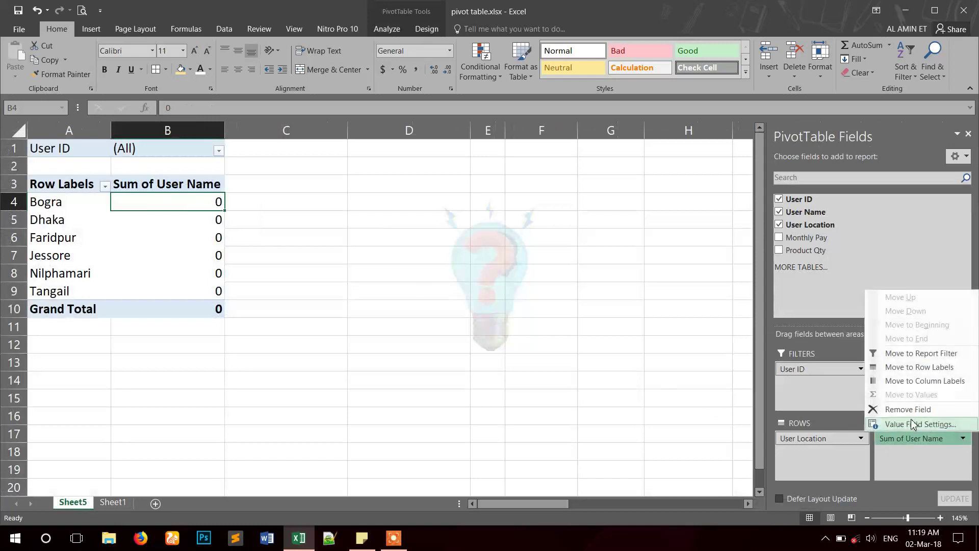
{"action": "left_click", "coordinate": [909, 429]}
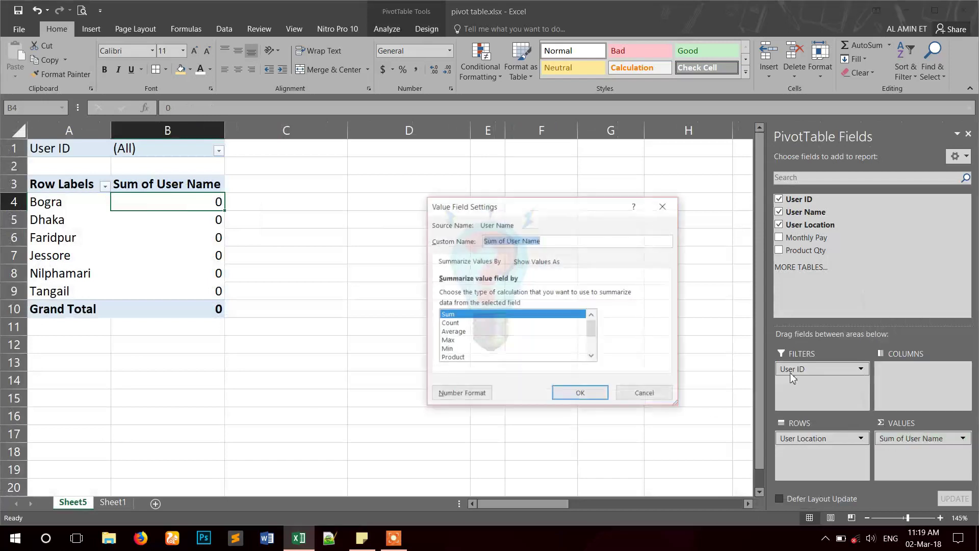
{"action": "left_click", "coordinate": [449, 324]}
{"action": "left_click", "coordinate": [580, 394]}
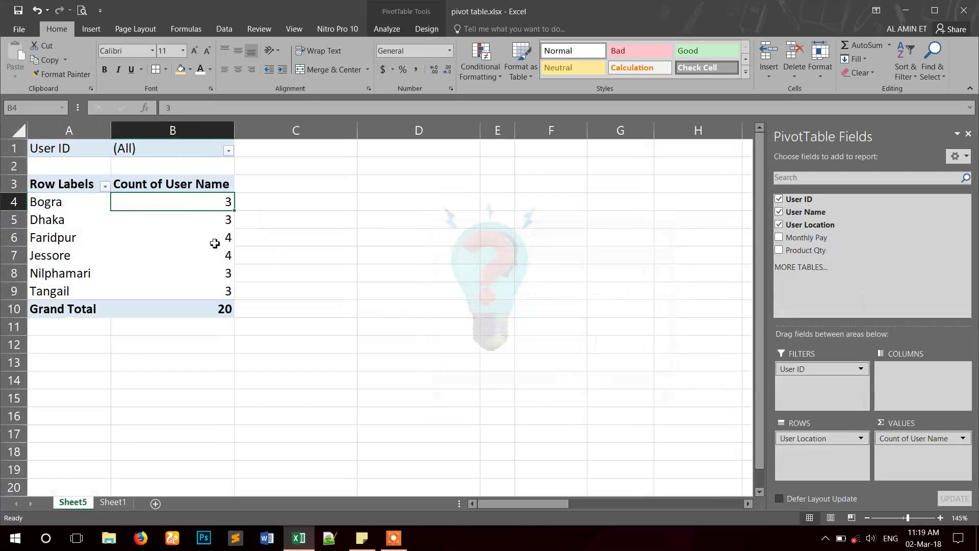
{"action": "left_click", "coordinate": [212, 286]}
{"action": "left_click", "coordinate": [350, 251]}
{"action": "left_click", "coordinate": [224, 201]}
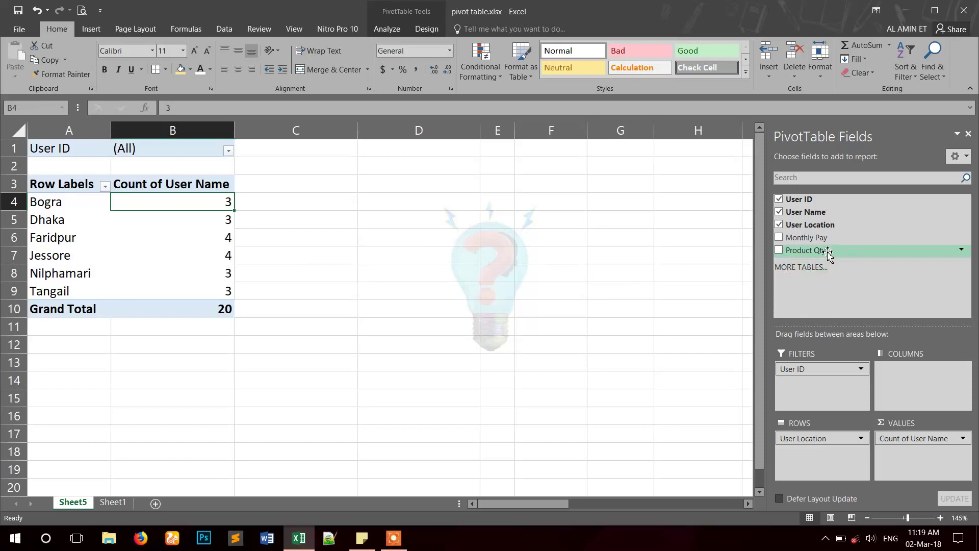
{"action": "left_click_drag", "start_coordinate": [828, 254], "coordinate": [898, 466]}
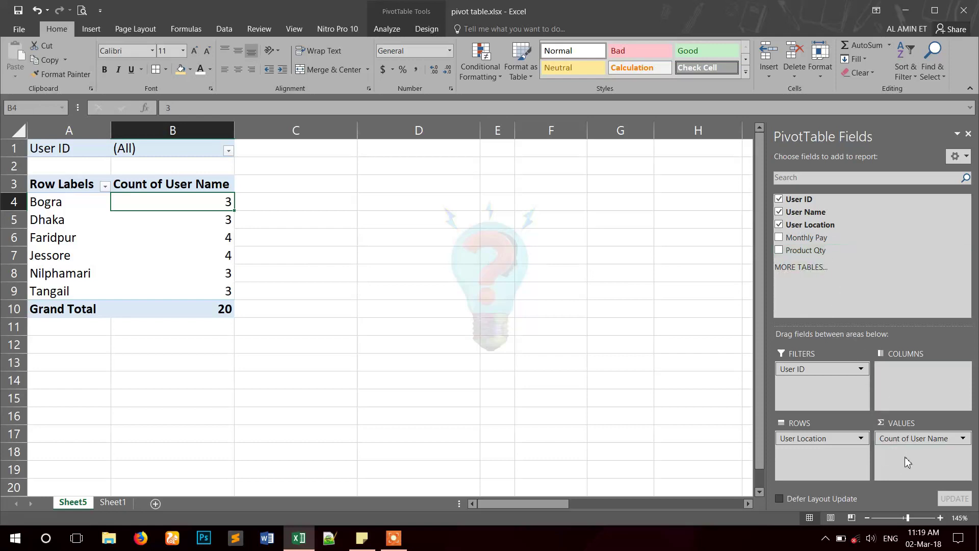
{"action": "left_click", "coordinate": [963, 455]}
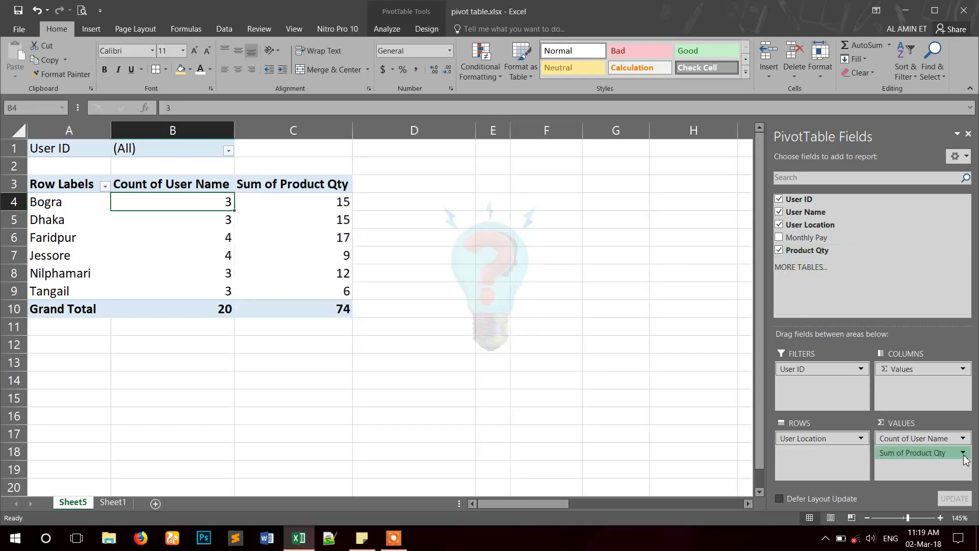
{"action": "left_click", "coordinate": [908, 424]}
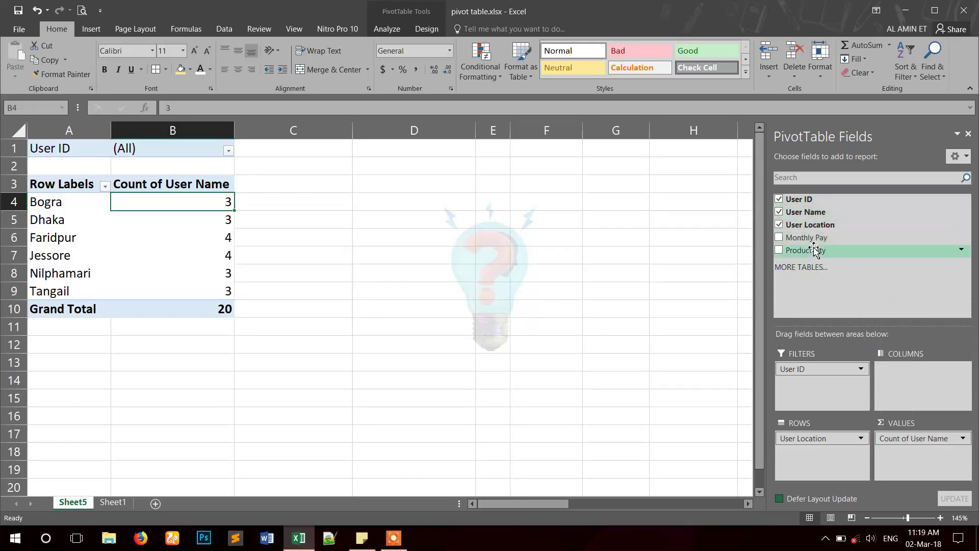
Add the Product Qty field to the pivot table's values area and summarize it by Count
{"action": "left_click_drag", "start_coordinate": [811, 250], "coordinate": [922, 464]}
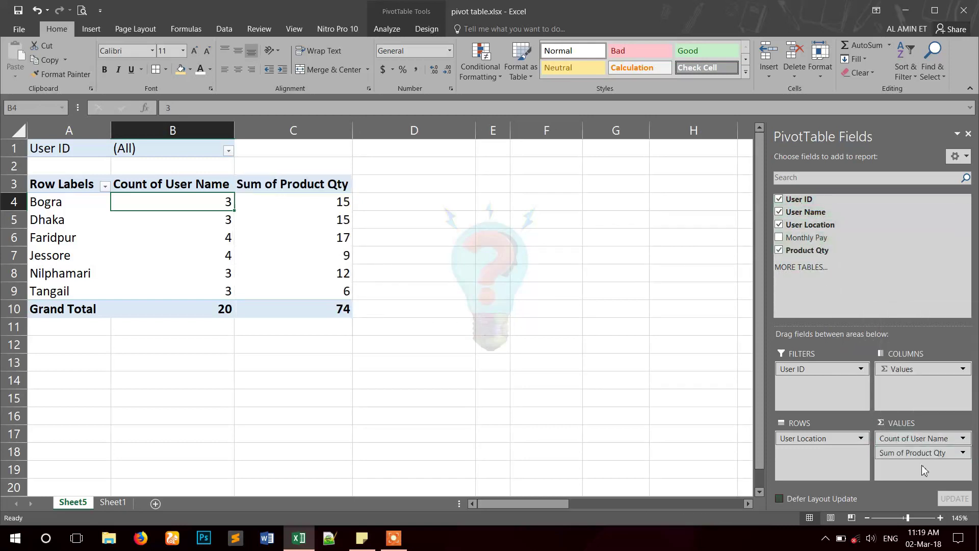
{"action": "left_click", "coordinate": [963, 452]}
{"action": "left_click", "coordinate": [943, 438]}
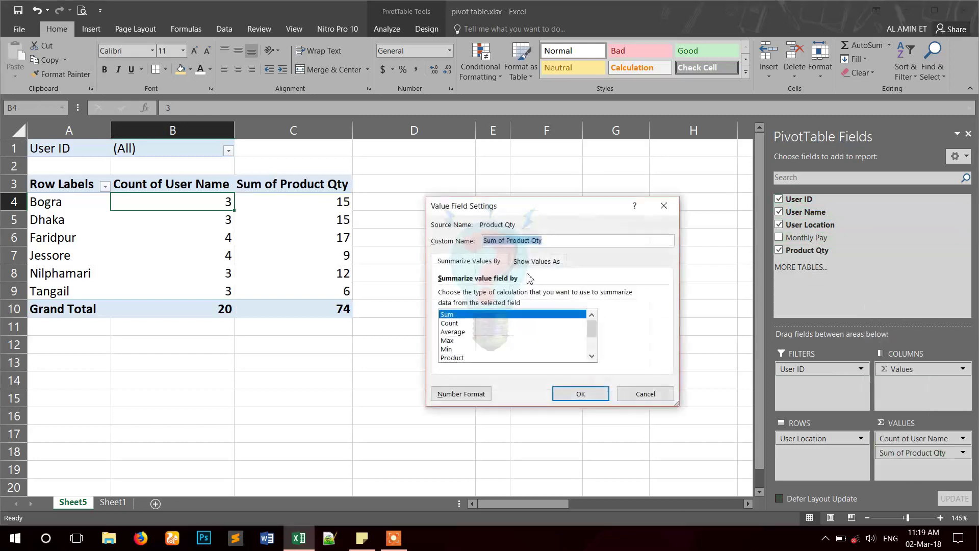
{"action": "left_click", "coordinate": [465, 323]}
{"action": "left_click", "coordinate": [577, 394]}
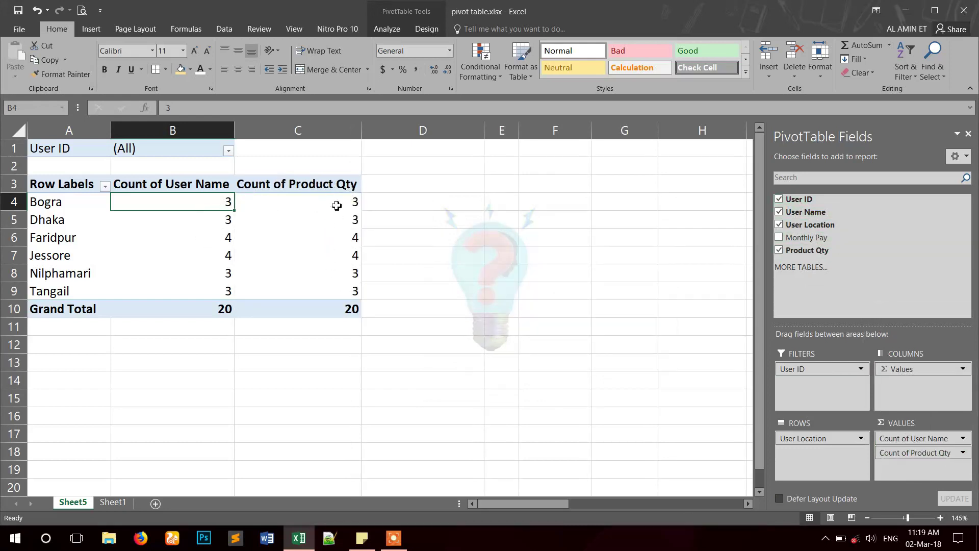
{"action": "left_click", "coordinate": [337, 201]}
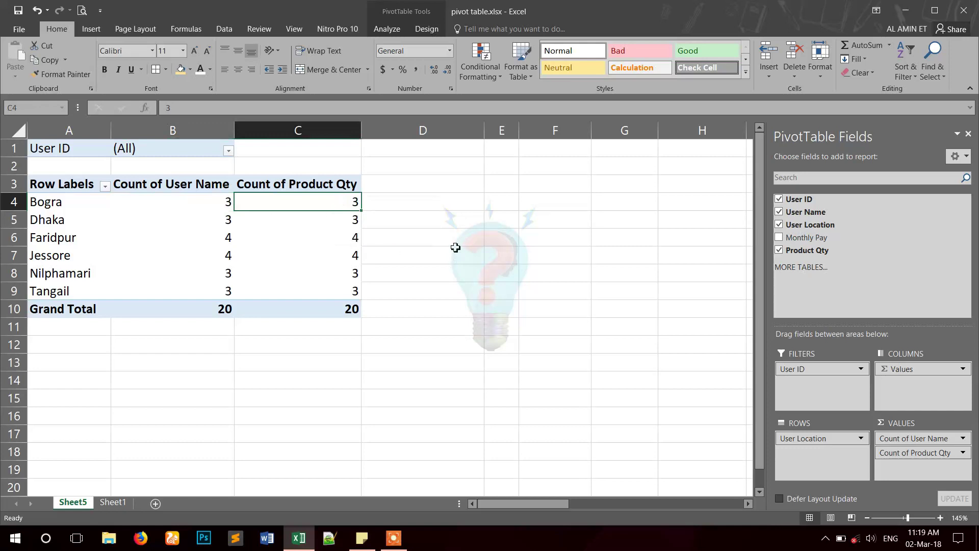
Summarize the Product Qty values by Sum and compare them with the user counts for Bogra and Jessore
{"action": "left_click", "coordinate": [963, 452]}
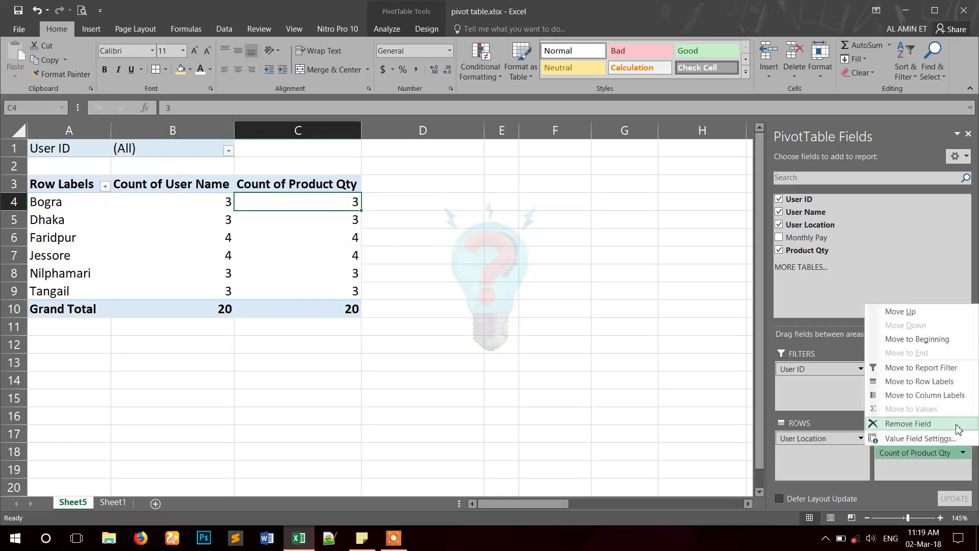
{"action": "left_click", "coordinate": [938, 440]}
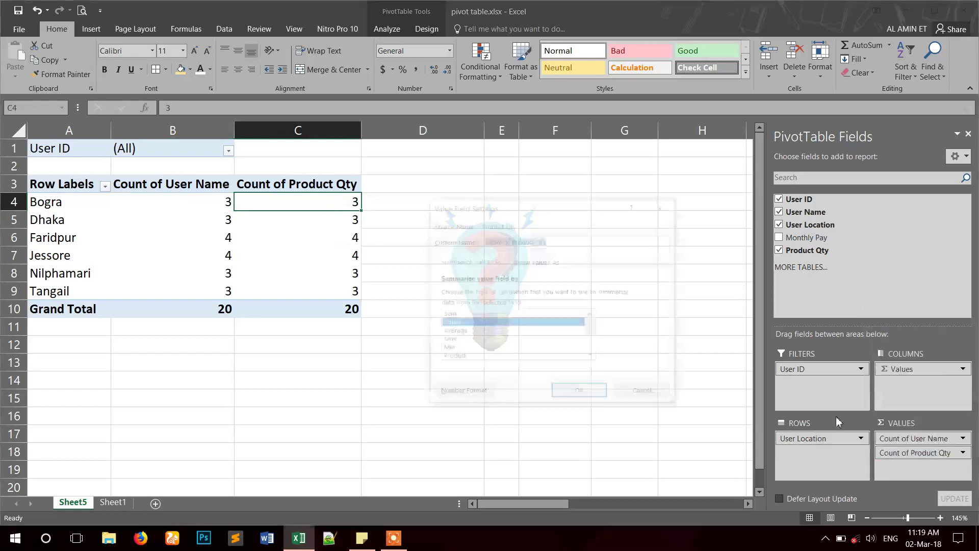
{"action": "left_click", "coordinate": [448, 314]}
{"action": "left_click", "coordinate": [579, 393]}
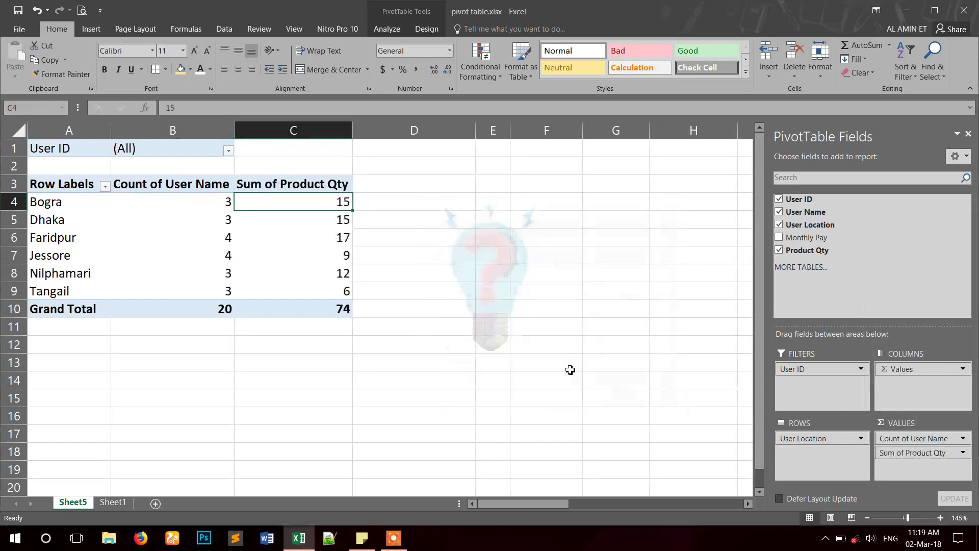
{"action": "left_click", "coordinate": [224, 201]}
{"action": "left_click", "coordinate": [293, 202]}
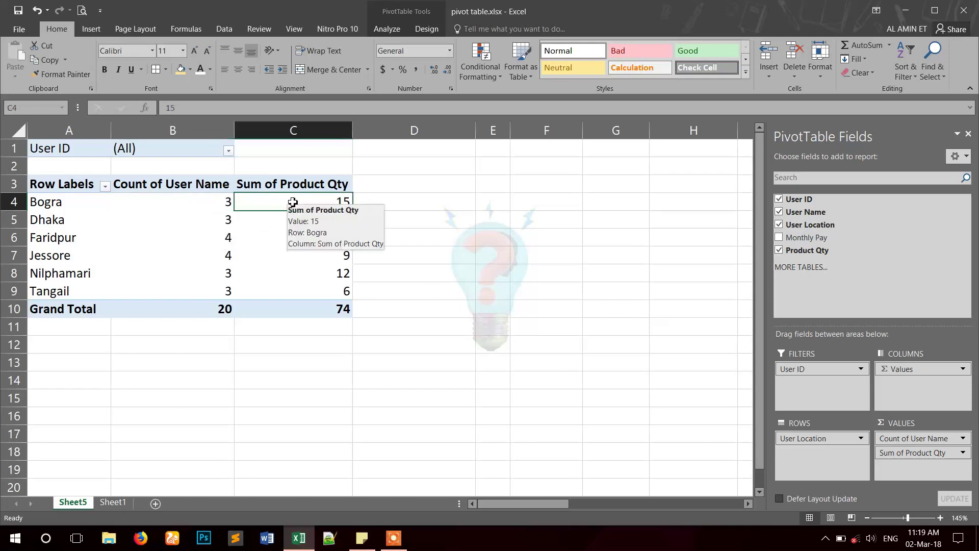
{"action": "left_click", "coordinate": [173, 265]}
{"action": "left_click", "coordinate": [224, 256]}
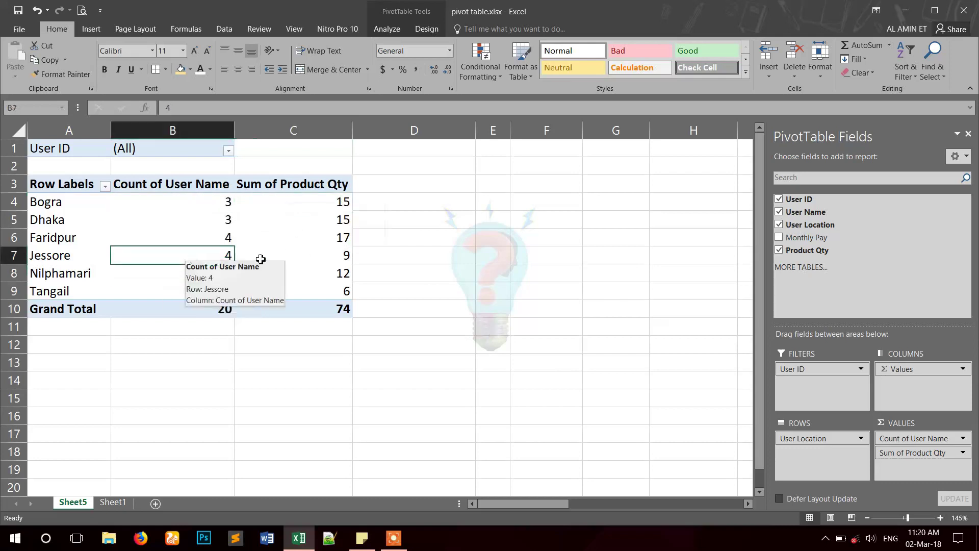
{"action": "left_click", "coordinate": [343, 253]}
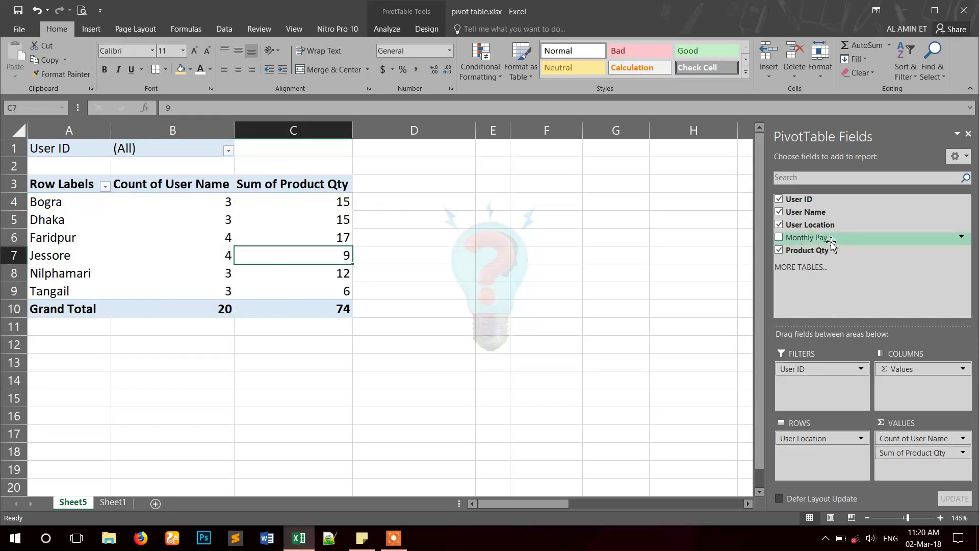
Add the Monthly Pay field to the pivot table's values area below Product Qty and check its grand total
{"action": "left_click_drag", "start_coordinate": [831, 244], "coordinate": [900, 477]}
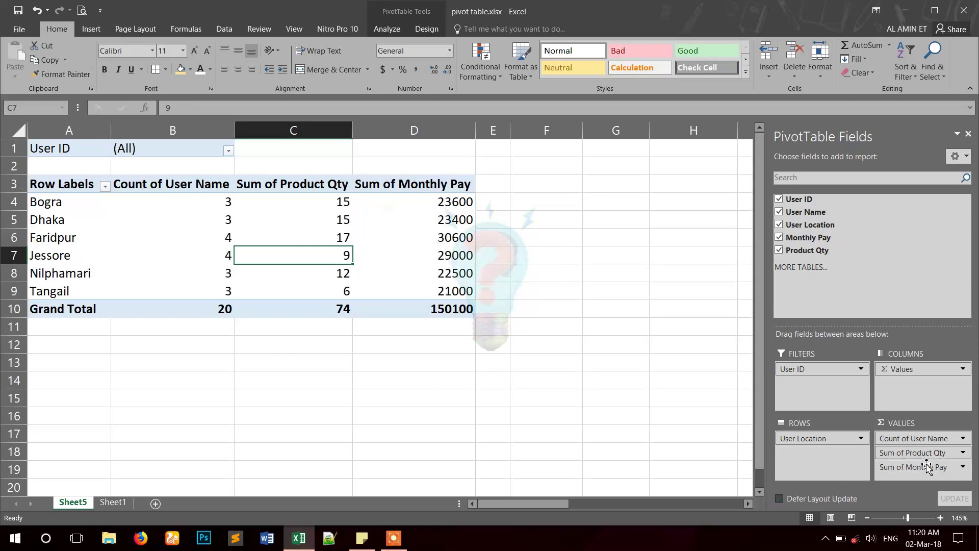
{"action": "left_click", "coordinate": [955, 472]}
{"action": "left_click", "coordinate": [468, 315]}
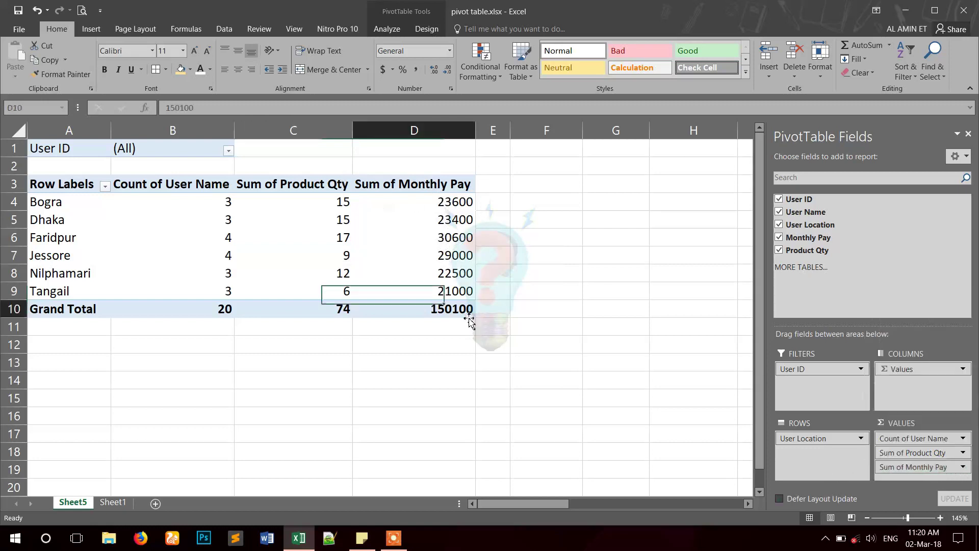
Examine the monthly pay sums and user counts per location, comparing the pivot table with the source data on Sheet1
{"action": "left_click", "coordinate": [445, 207]}
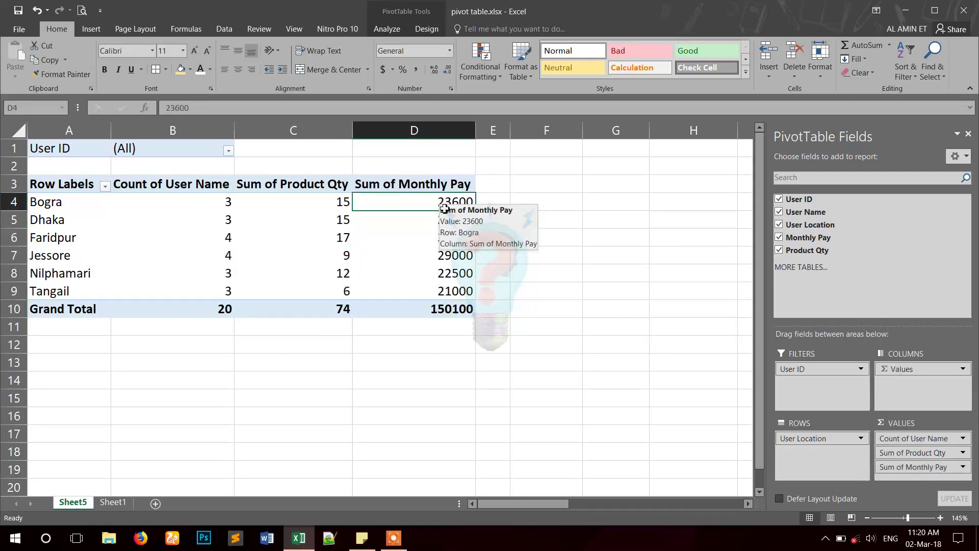
{"action": "left_click_drag", "start_coordinate": [444, 207], "coordinate": [448, 291]}
{"action": "left_click", "coordinate": [393, 244]}
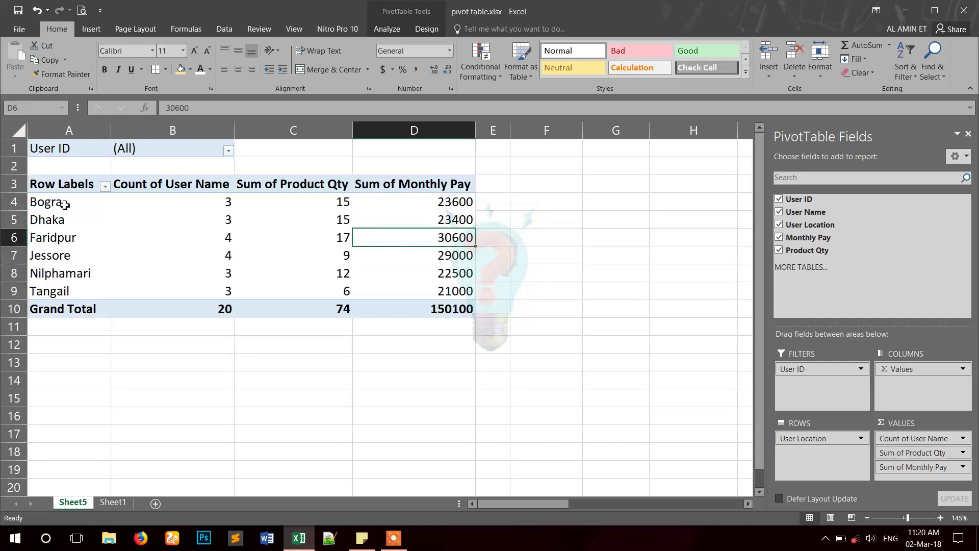
{"action": "left_click_drag", "start_coordinate": [61, 204], "coordinate": [449, 219]}
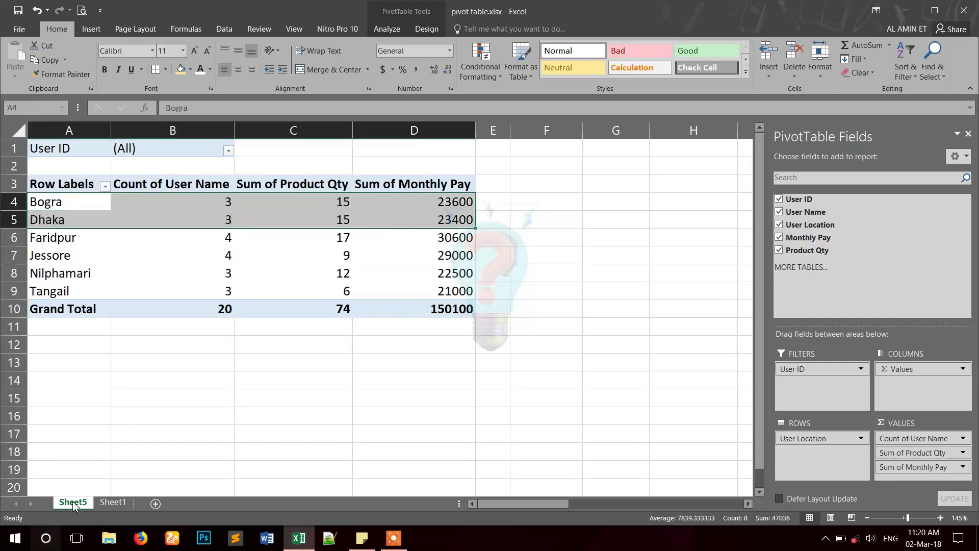
{"action": "left_click", "coordinate": [111, 502]}
{"action": "left_click", "coordinate": [204, 242]}
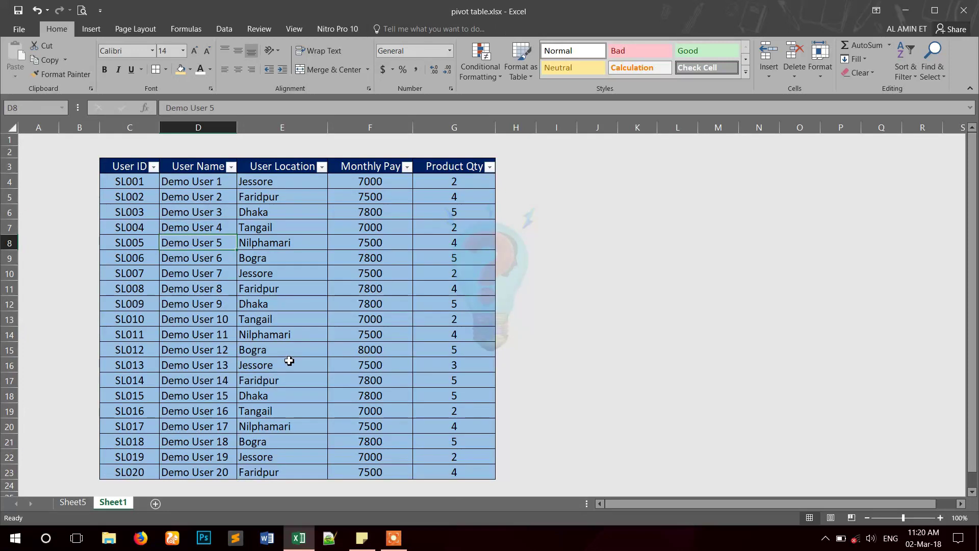
{"action": "left_click", "coordinate": [80, 503]}
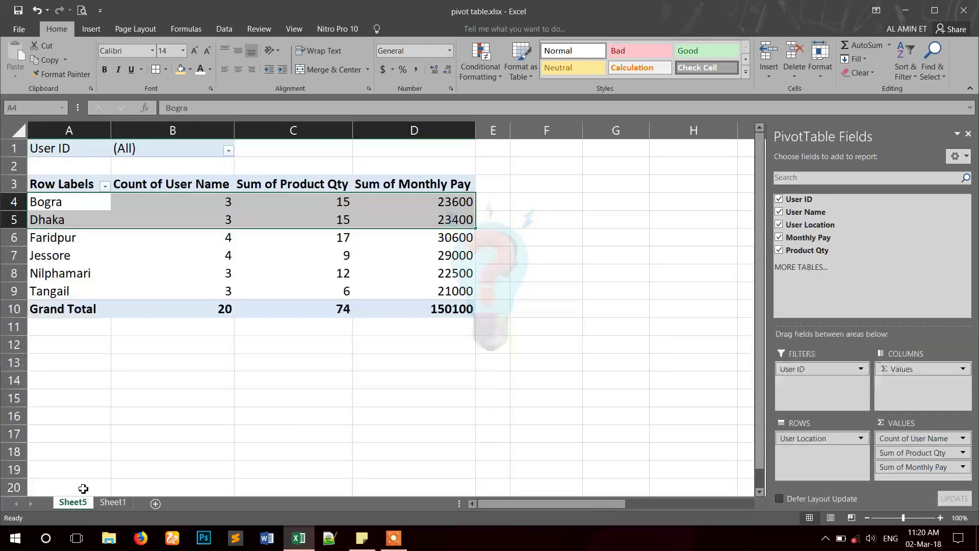
{"action": "left_click", "coordinate": [99, 249]}
{"action": "left_click", "coordinate": [176, 239]}
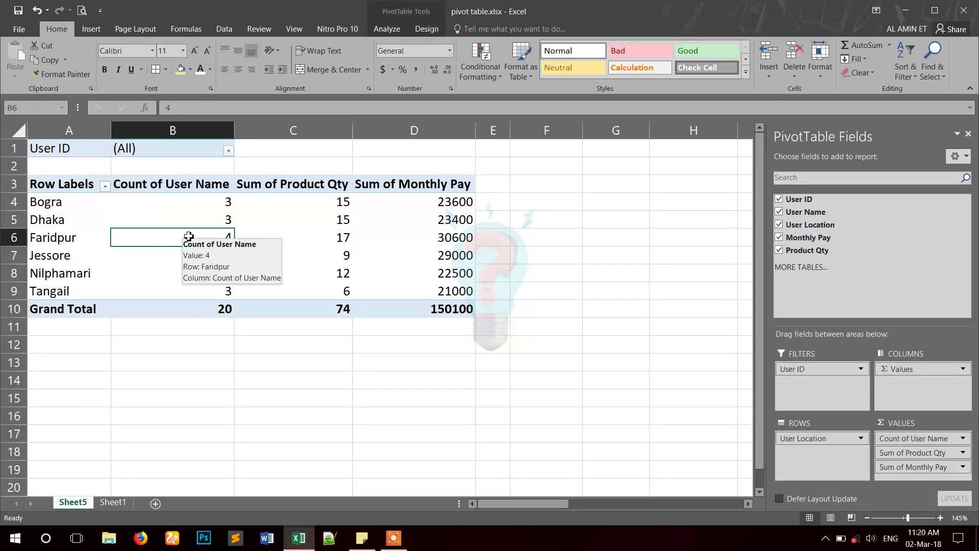
{"action": "left_click", "coordinate": [208, 203]}
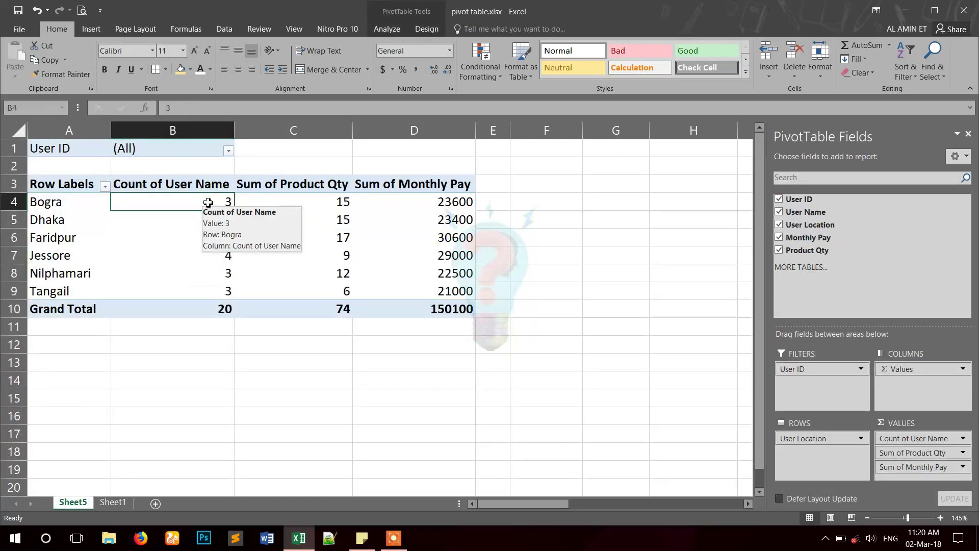
Examine the user counts, product quantity sums and monthly pay sums for Bogra, Dhaka and Tangail in the pivot table
{"action": "left_click", "coordinate": [310, 201]}
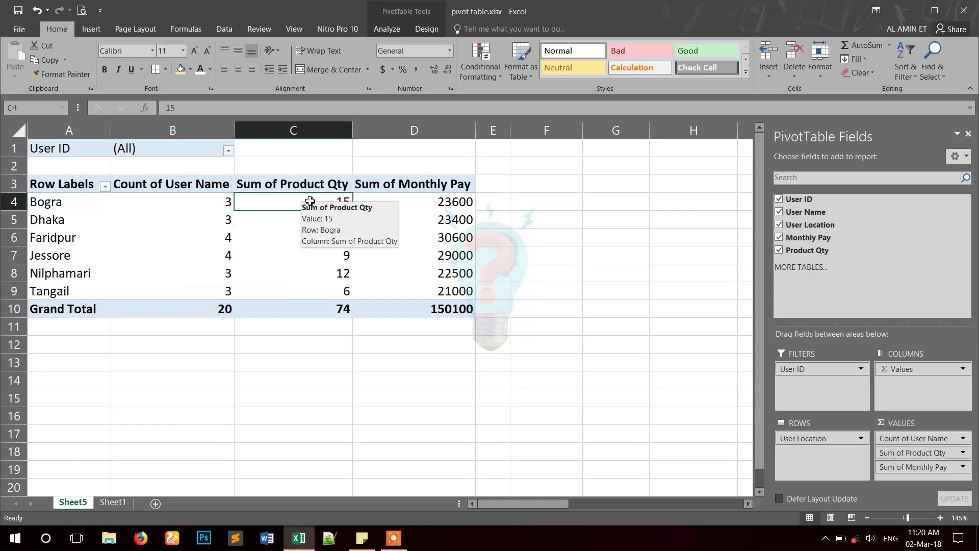
{"action": "left_click", "coordinate": [394, 201]}
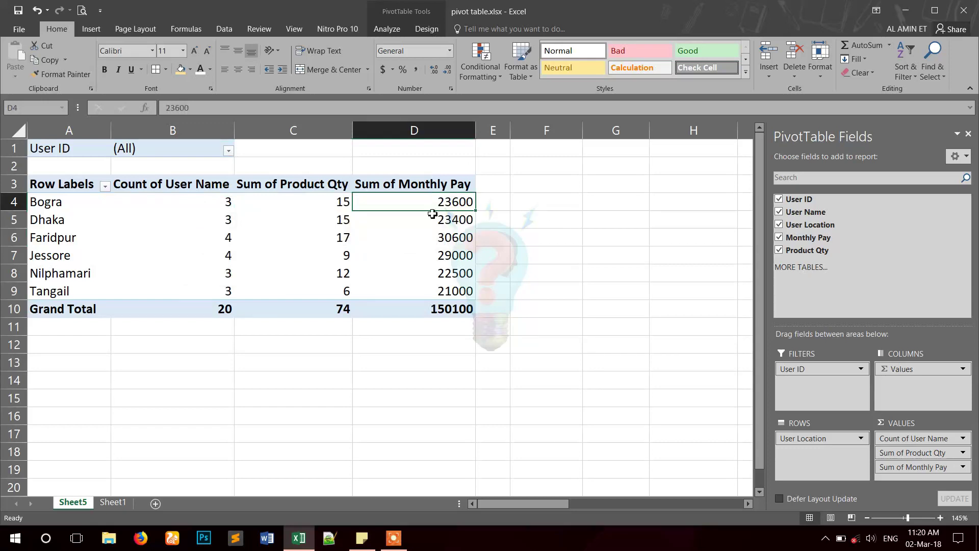
{"action": "left_click", "coordinate": [89, 222]}
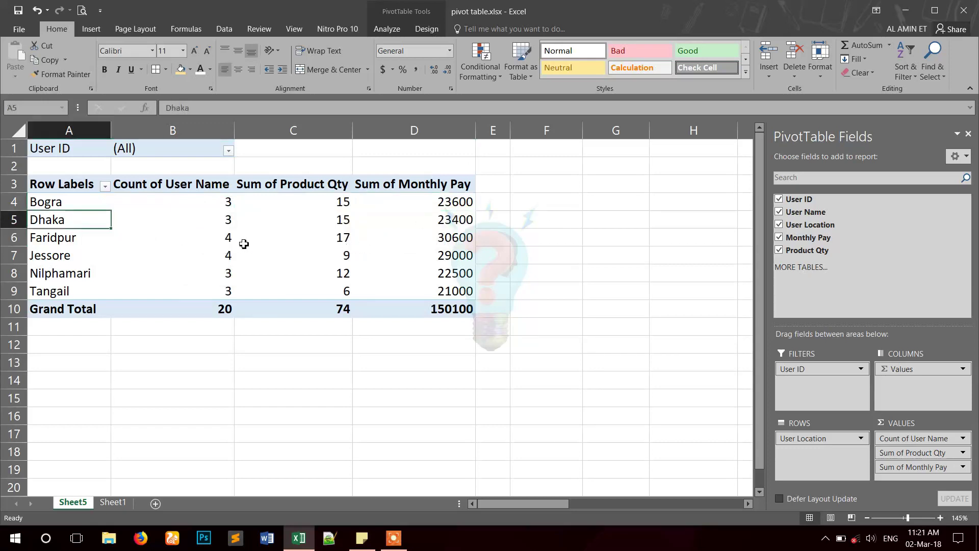
{"action": "left_click", "coordinate": [232, 221]}
{"action": "left_click", "coordinate": [339, 222]}
{"action": "left_click", "coordinate": [466, 219]}
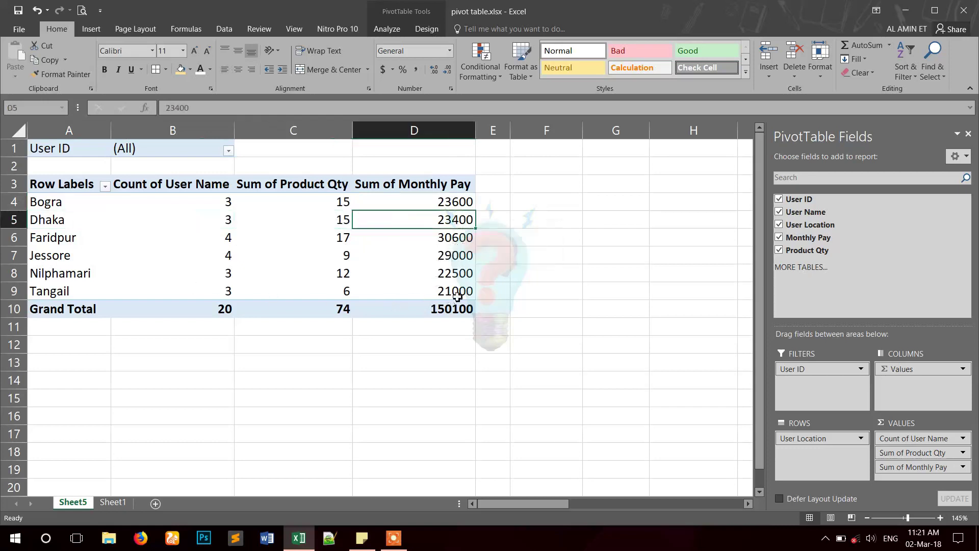
{"action": "left_click", "coordinate": [232, 290]}
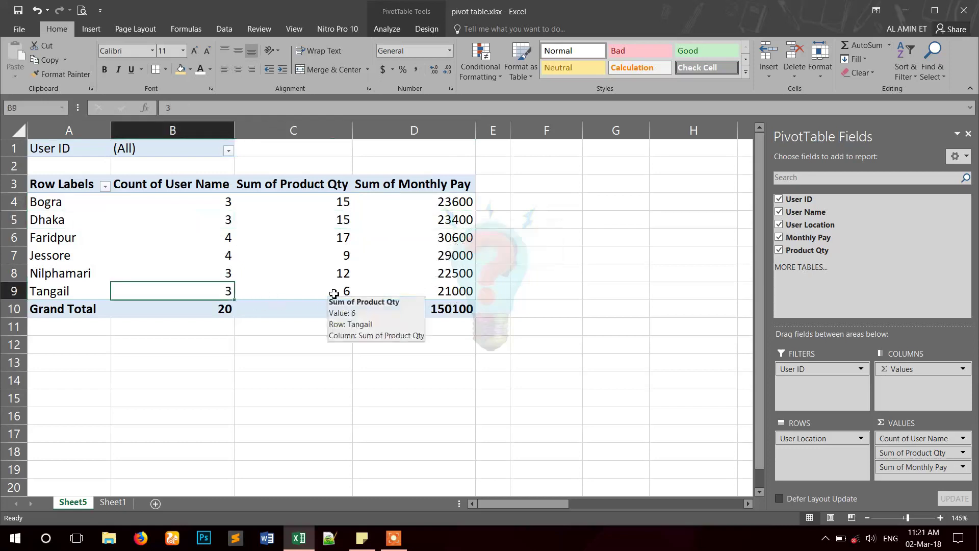
{"action": "left_click", "coordinate": [334, 293]}
{"action": "left_click", "coordinate": [471, 288]}
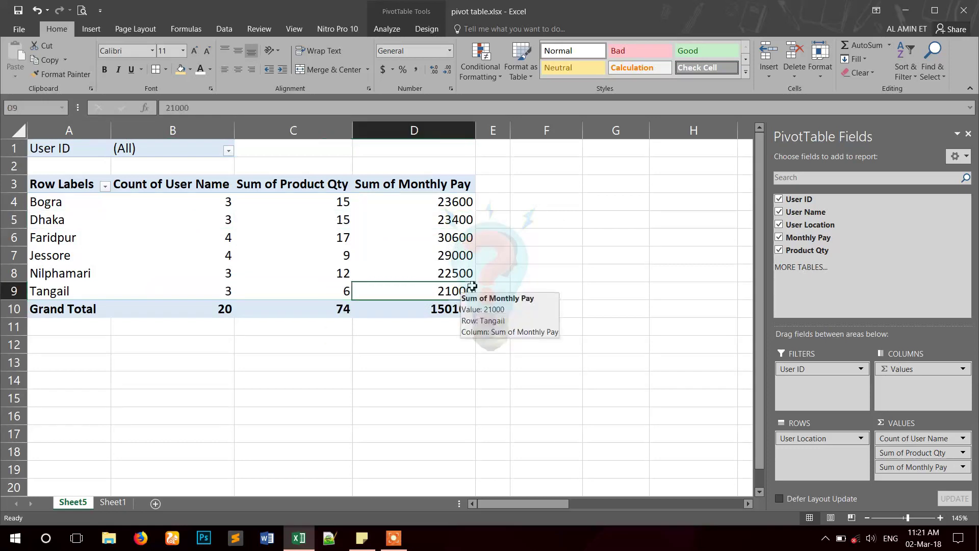
Review the pivot table's grand totals for all three value columns and compare the summary with the source data on Sheet1
{"action": "left_click", "coordinate": [451, 310]}
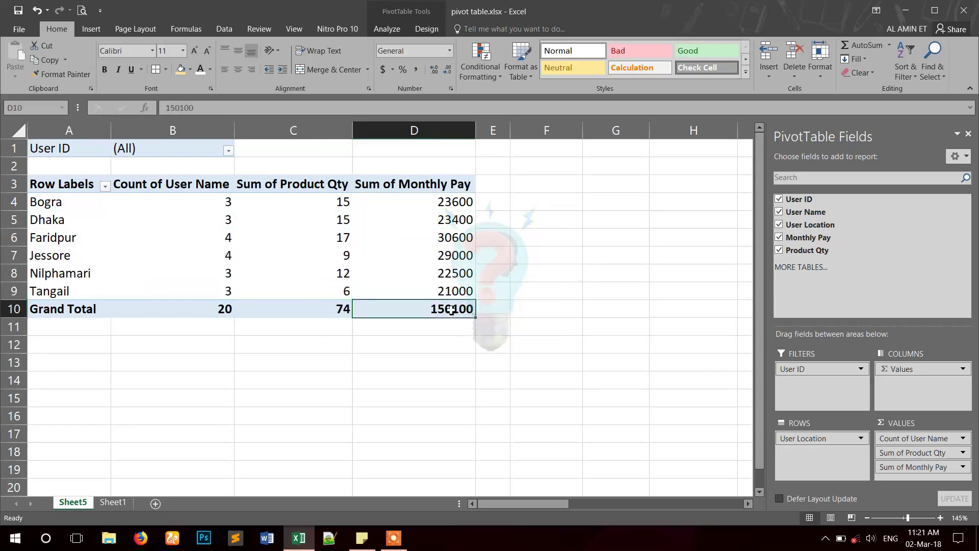
{"action": "left_click", "coordinate": [299, 306]}
{"action": "left_click", "coordinate": [204, 311]}
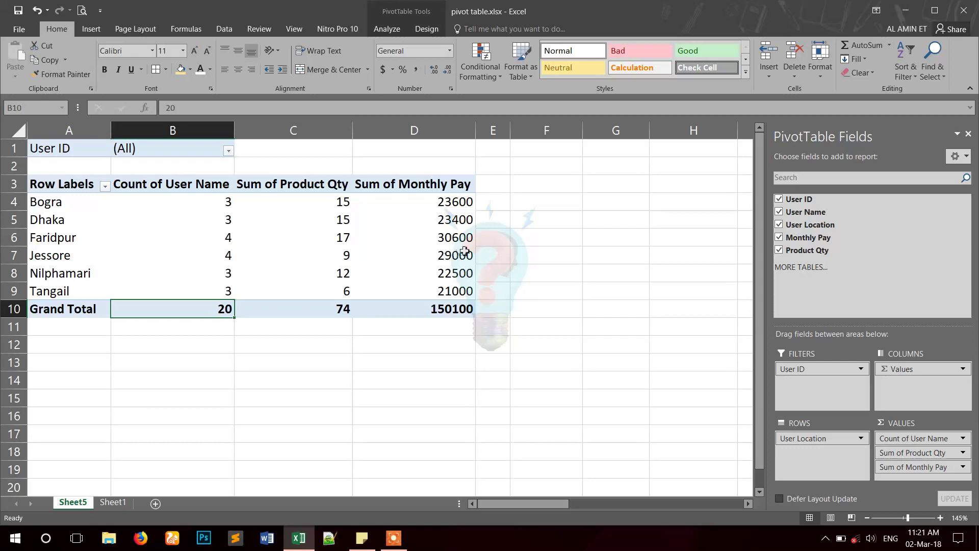
{"action": "mouse_move", "coordinate": [441, 275]}
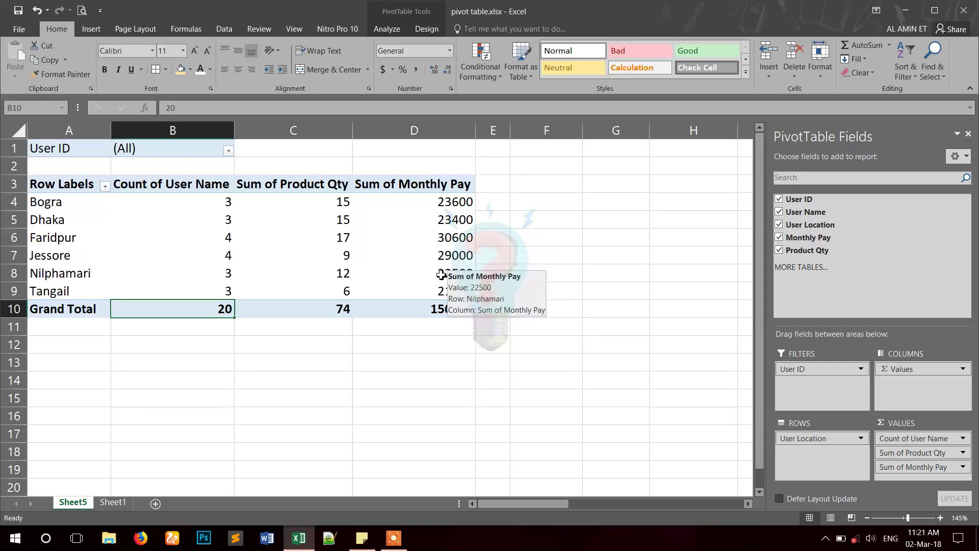
{"action": "left_click", "coordinate": [113, 502]}
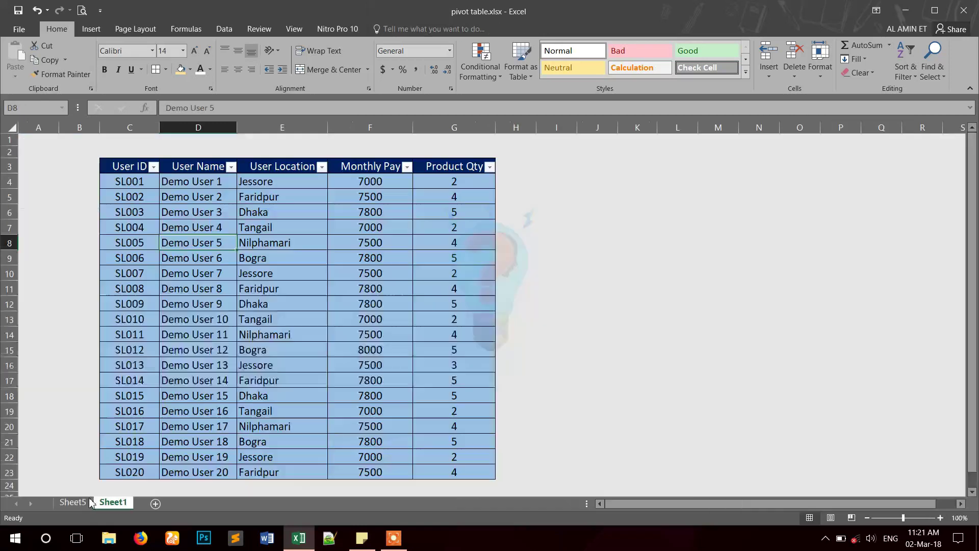
{"action": "left_click", "coordinate": [74, 503]}
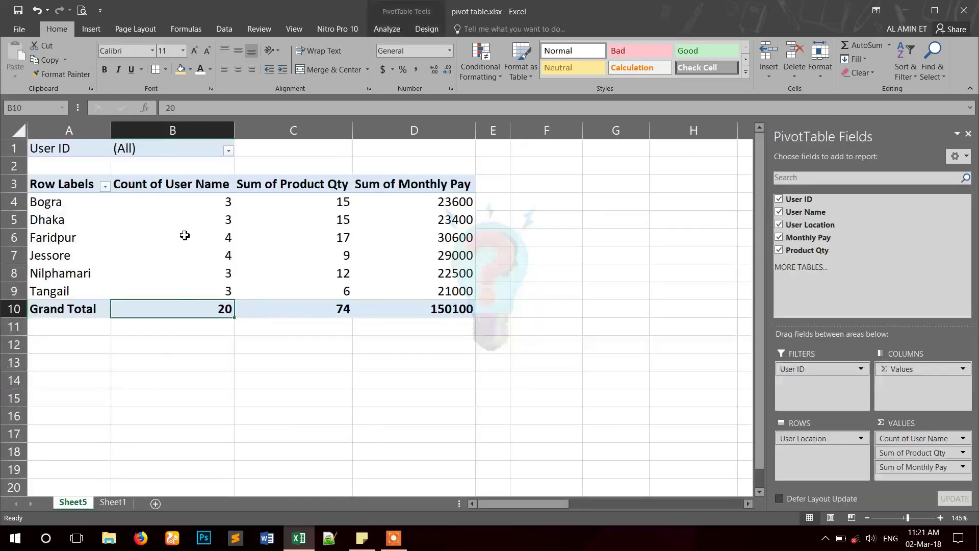
{"action": "mouse_move", "coordinate": [185, 236]}
{"action": "left_click", "coordinate": [323, 232]}
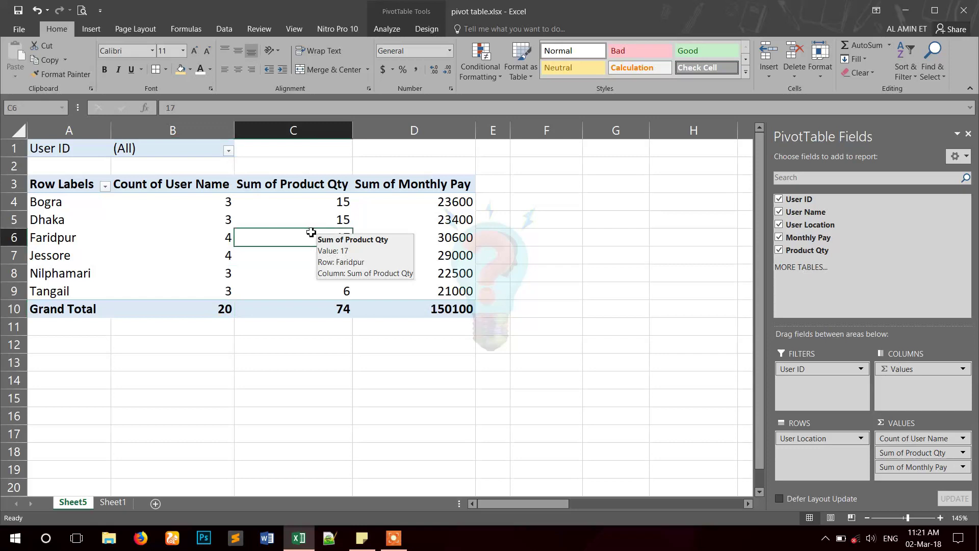
Hide the pivot table's field list and show it again, leaving empty cell C15 below the table selected
{"action": "left_click", "coordinate": [968, 134]}
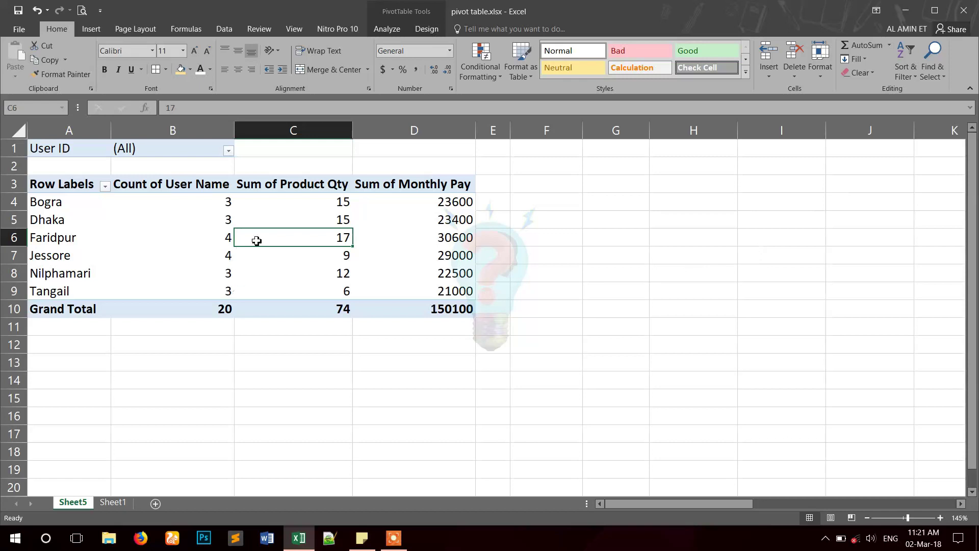
{"action": "right_click", "coordinate": [257, 241]}
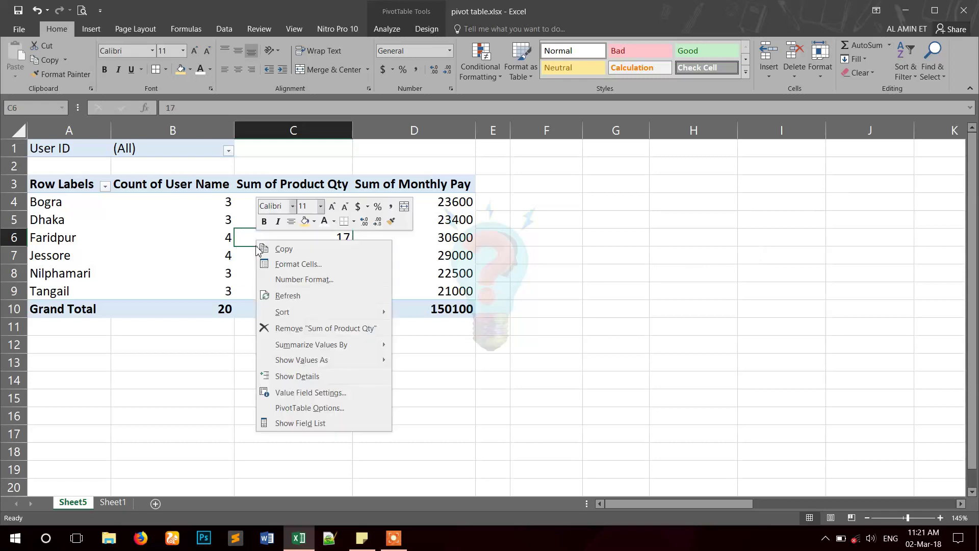
{"action": "left_click", "coordinate": [286, 424]}
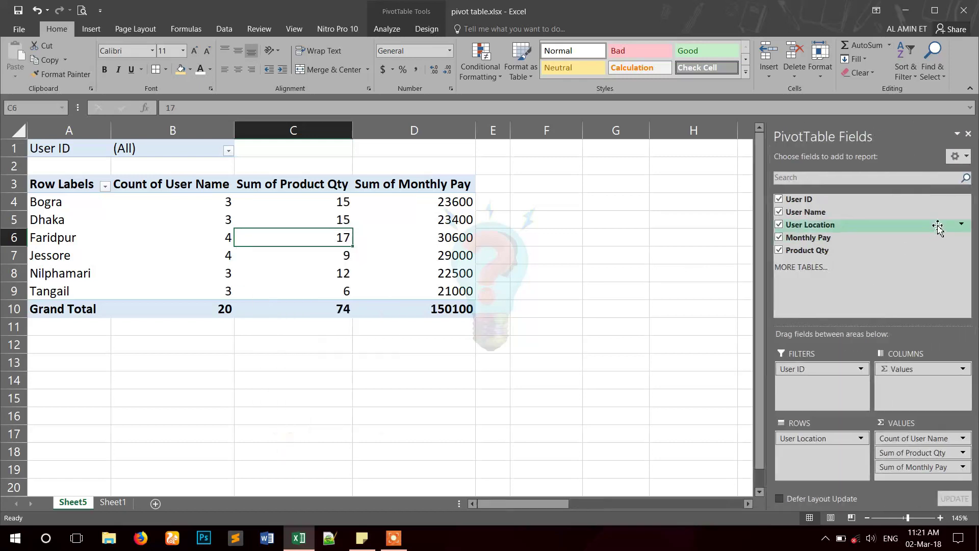
{"action": "left_click", "coordinate": [273, 402]}
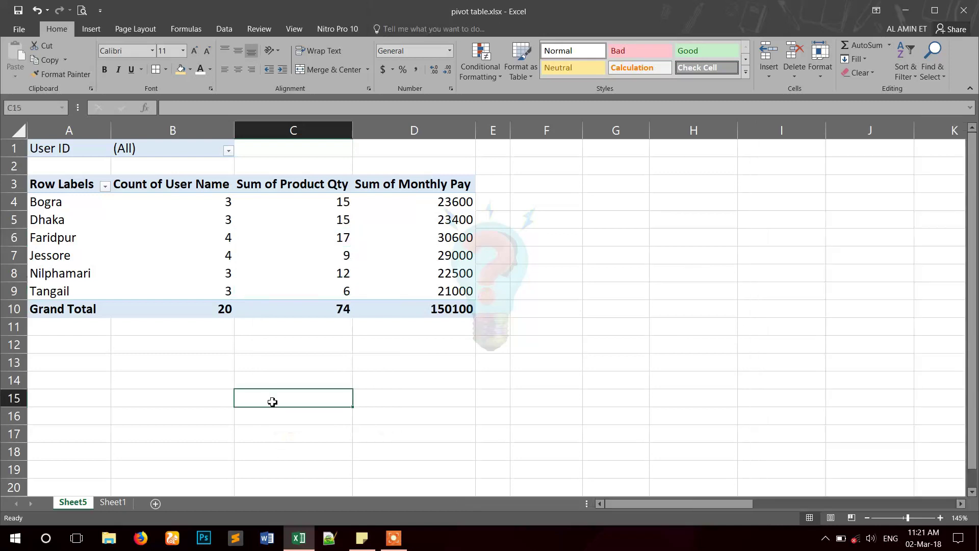